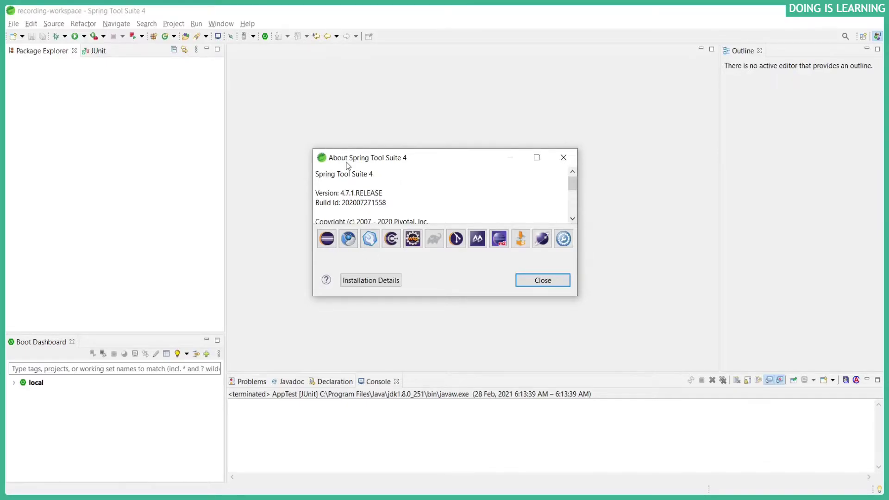
Close the About Spring Tool Suite 4 (version 4.7.1) window to reach the empty workspace
{"action": "left_click", "coordinate": [549, 282]}
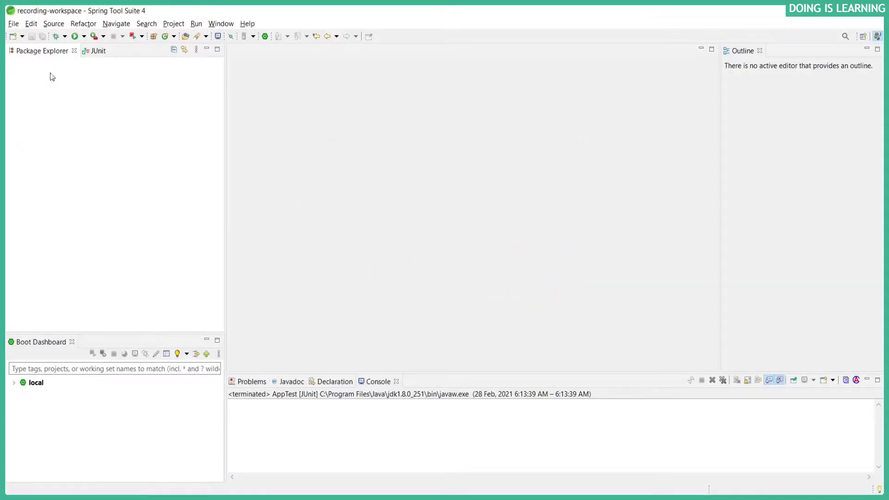
Launch the Maven Project wizard from File > New > Other, filtered by 'maven'
{"action": "left_click", "coordinate": [14, 23]}
{"action": "mouse_move", "coordinate": [29, 36]}
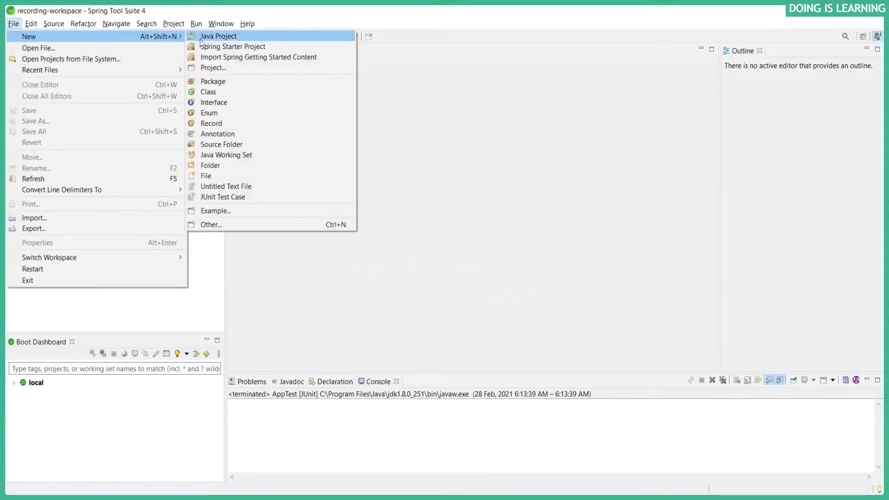
{"action": "left_click", "coordinate": [238, 224]}
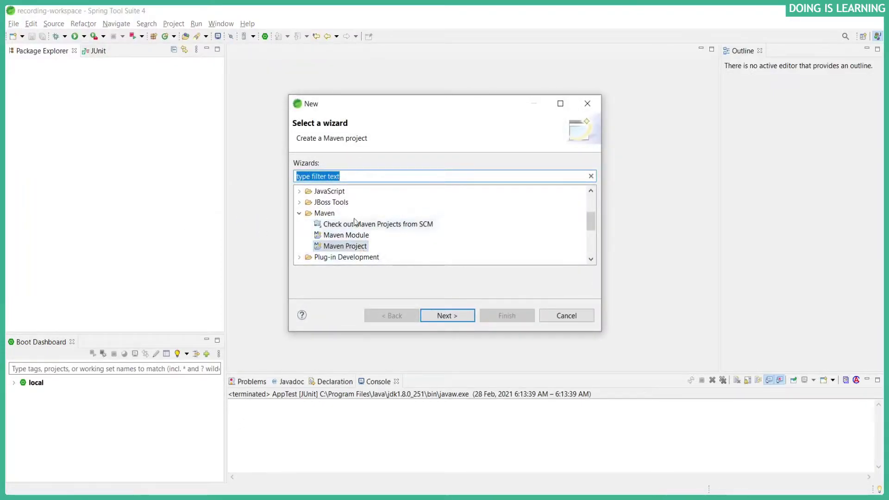
{"action": "left_click", "coordinate": [345, 248]}
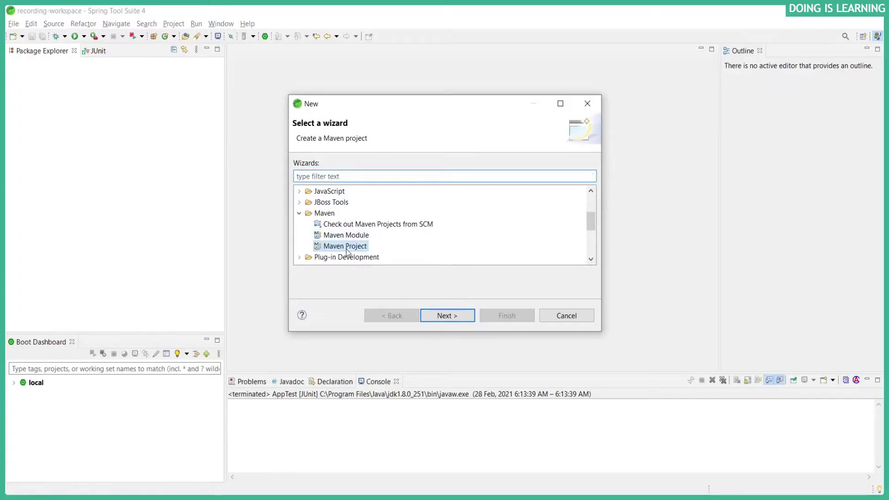
{"action": "left_click", "coordinate": [322, 175]}
{"action": "type", "text": "maveb"}
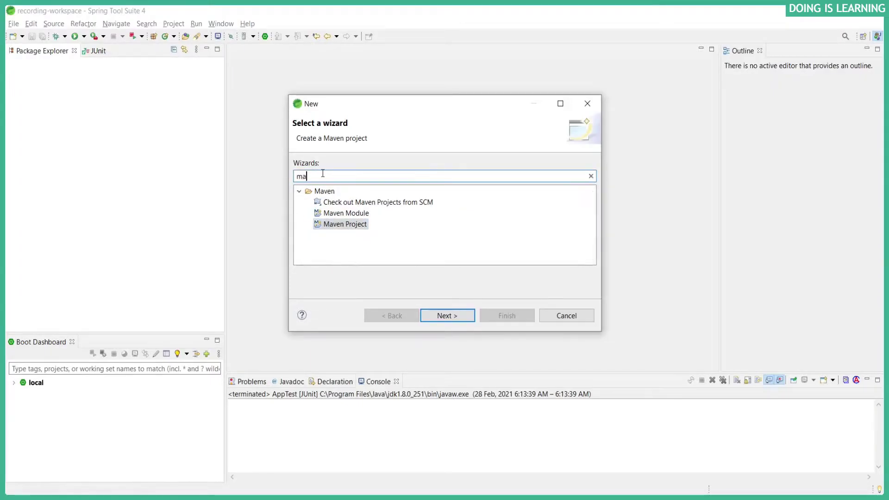
{"action": "key", "text": "BackSpace"}
{"action": "type", "text": "n"}
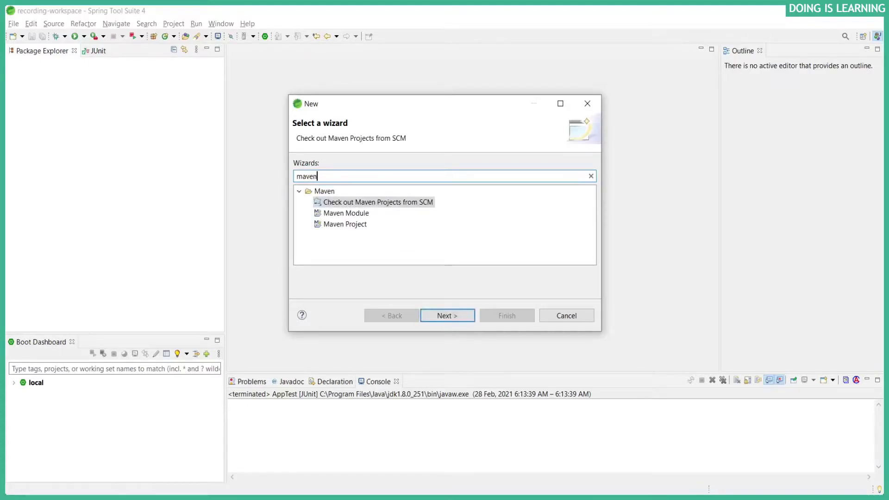
{"action": "double_click", "coordinate": [340, 224]}
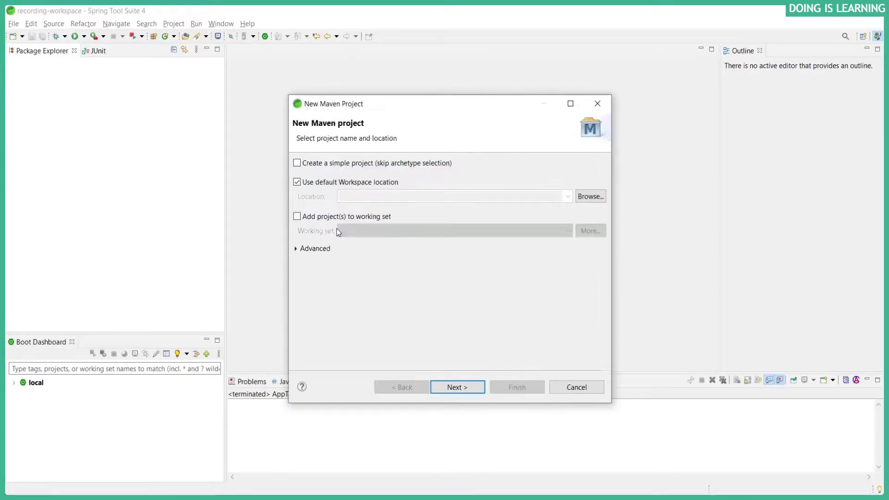
Filter archetypes by 'maven-archetype-q' and select org.apache.maven.archetypes maven-archetype-quickstart 1.4
{"action": "left_click", "coordinate": [468, 387]}
{"action": "left_click", "coordinate": [364, 180]}
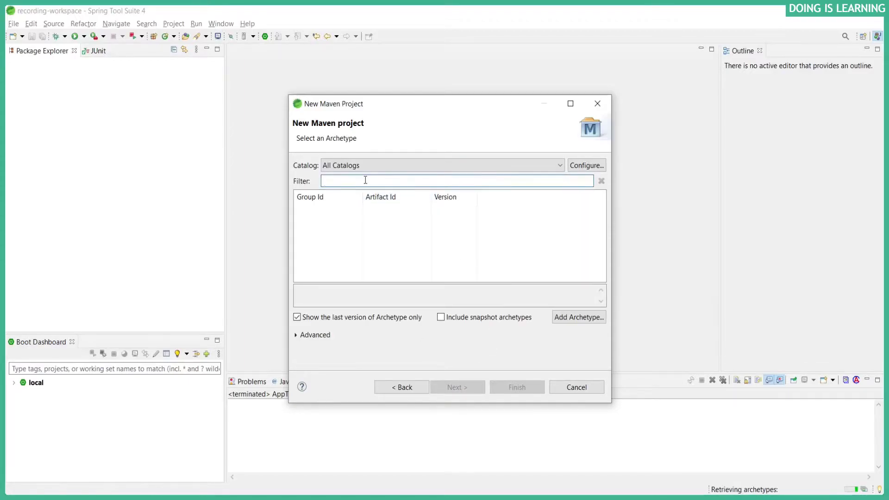
{"action": "type", "text": "maven-"}
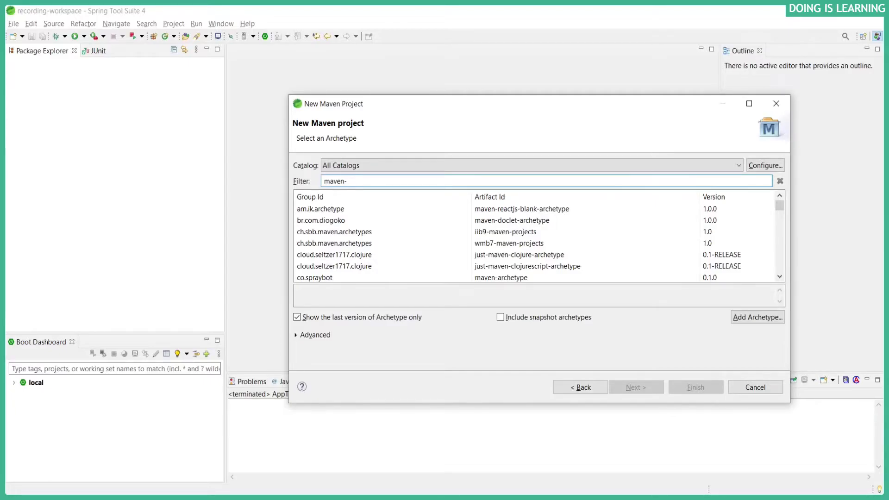
{"action": "type", "text": "arc"}
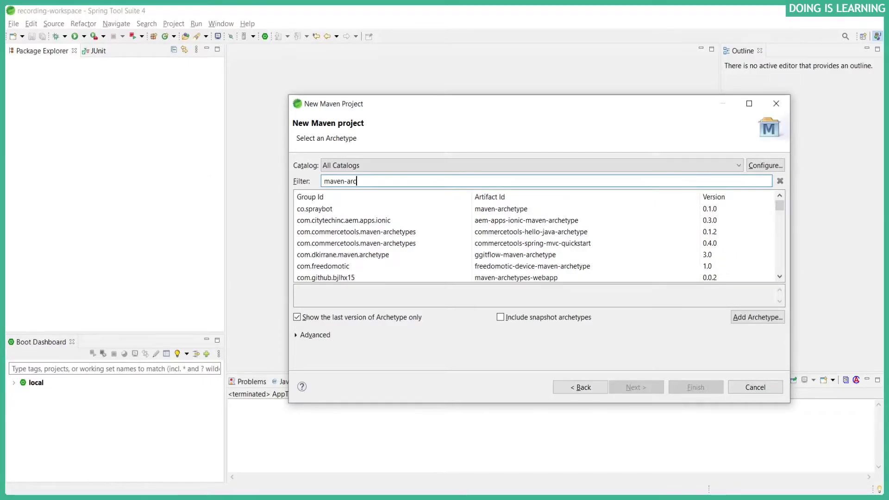
{"action": "type", "text": "hety"}
{"action": "type", "text": "pe-q"}
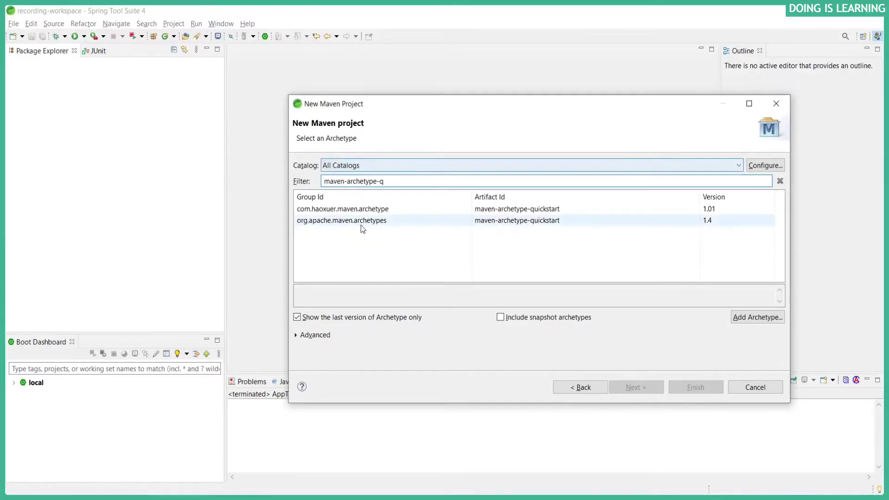
{"action": "left_click", "coordinate": [315, 222]}
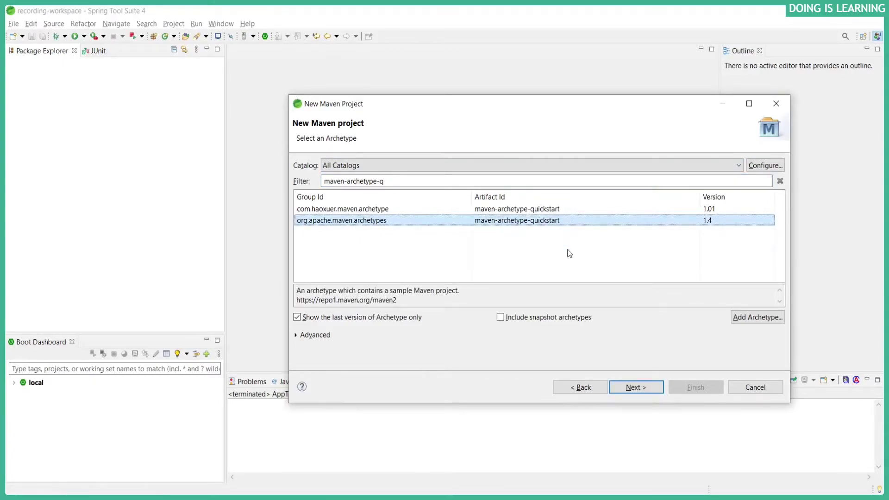
Enter mapstruct-learning as the Artifact Id, keeping group com.learning.mapstruct
{"action": "left_click", "coordinate": [636, 387]}
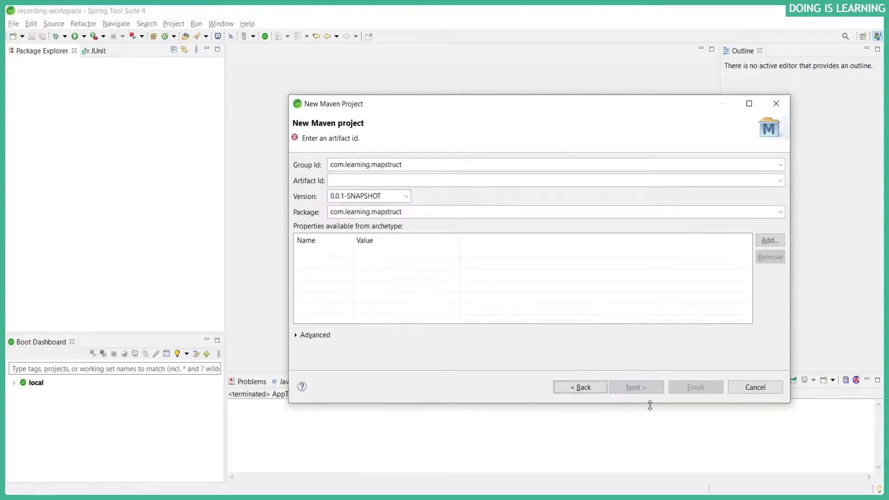
{"action": "double_click", "coordinate": [366, 164]}
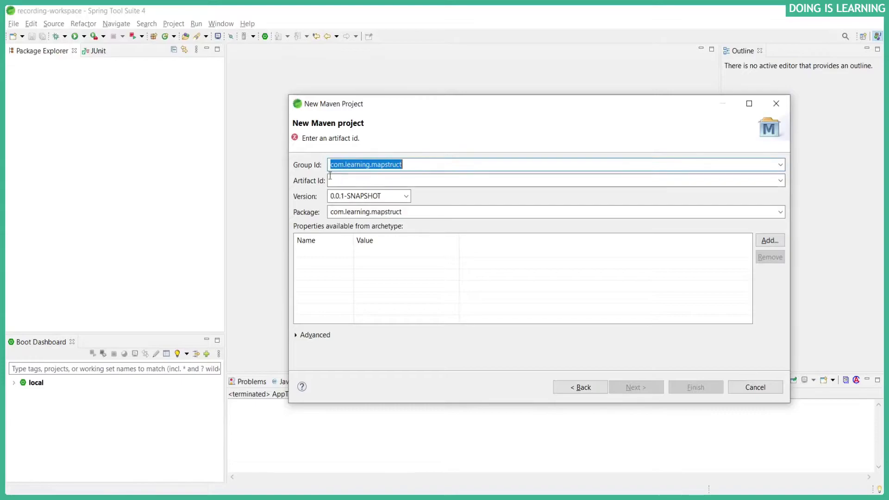
{"action": "left_click", "coordinate": [361, 165]}
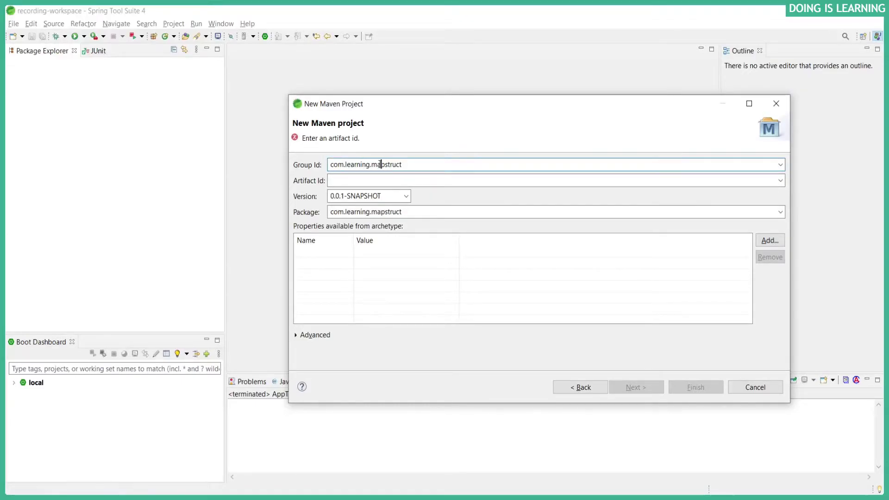
{"action": "left_click", "coordinate": [348, 181]}
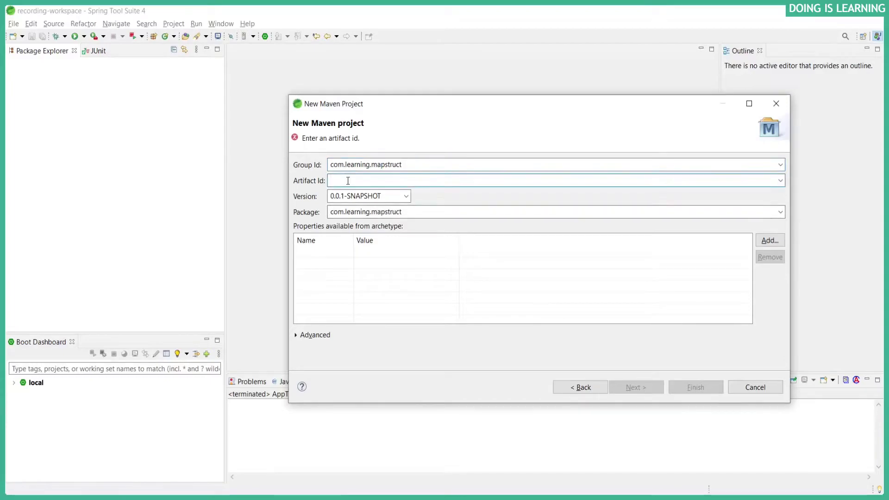
{"action": "type", "text": "mapstruct-"}
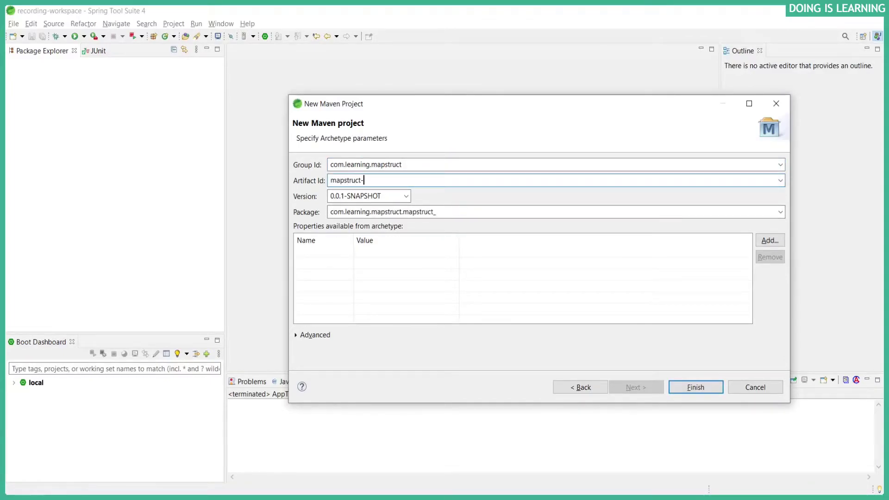
{"action": "type", "text": "learning"}
Trim the package to com.learning.mapstruct by deleting '.mapstruct_learning'
{"action": "left_click", "coordinate": [401, 212]}
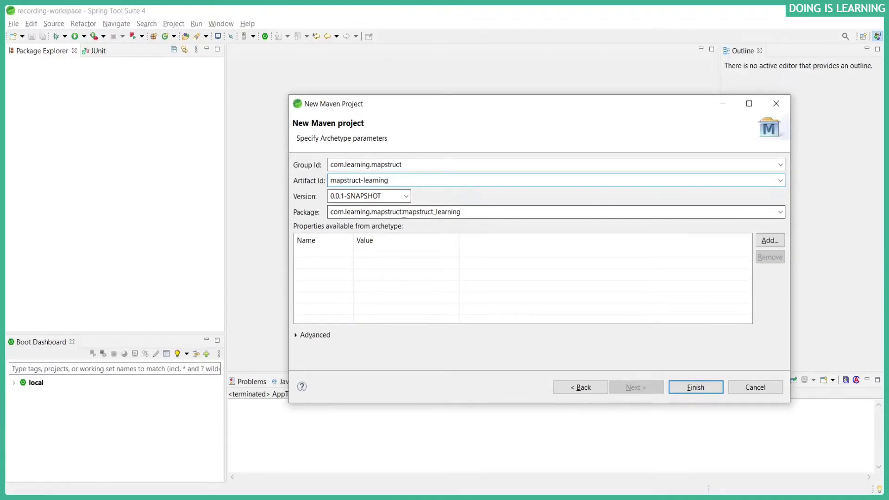
{"action": "double_click", "coordinate": [403, 212]}
{"action": "left_click", "coordinate": [473, 213]}
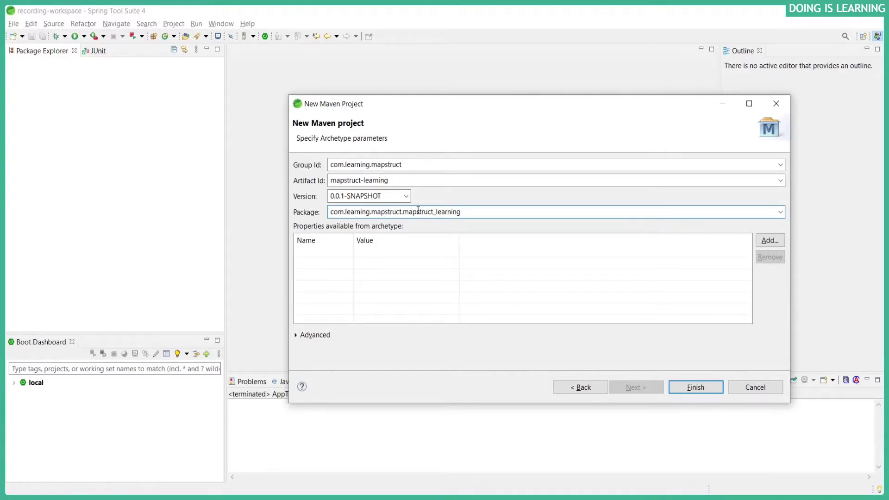
{"action": "left_click", "coordinate": [383, 165]}
{"action": "left_click", "coordinate": [406, 212]}
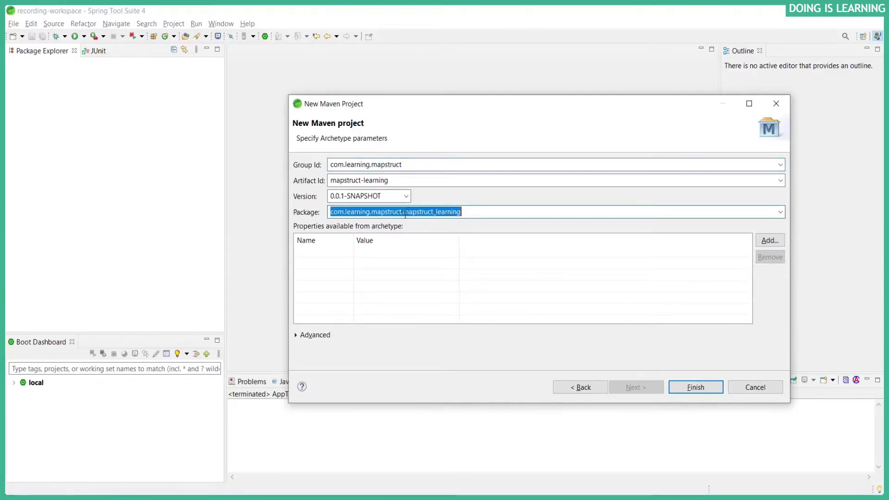
{"action": "left_click", "coordinate": [405, 212]}
{"action": "left_click_drag", "start_coordinate": [405, 212], "coordinate": [532, 212]}
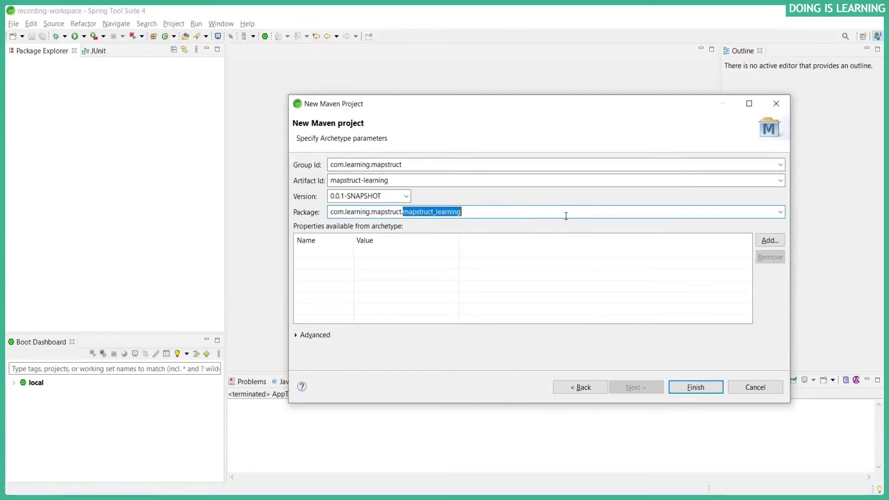
{"action": "key", "text": "BackSpace"}
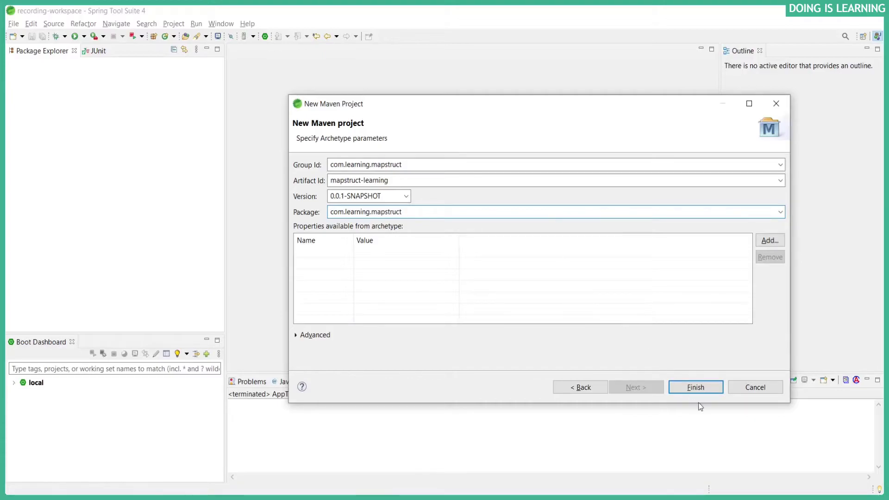
Finish creating mapstruct-learning and open App.java from src/main/java
{"action": "left_click", "coordinate": [695, 387]}
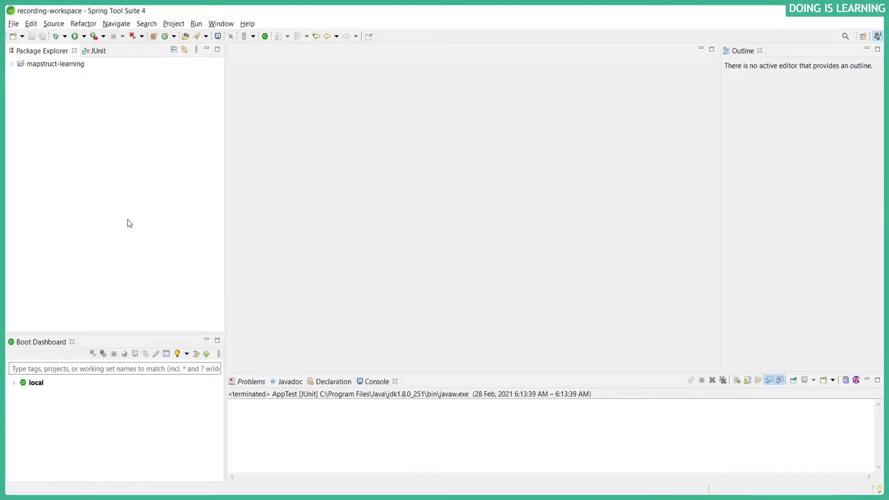
{"action": "left_click", "coordinate": [12, 64]}
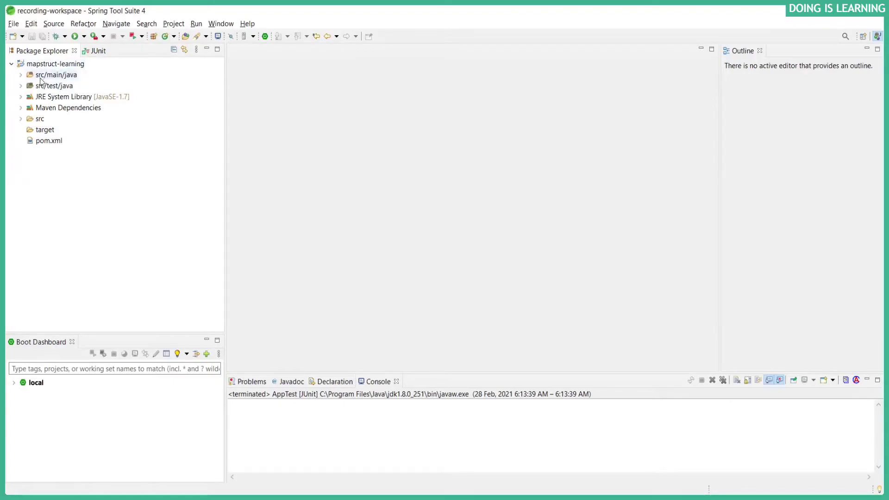
{"action": "left_click", "coordinate": [21, 75]}
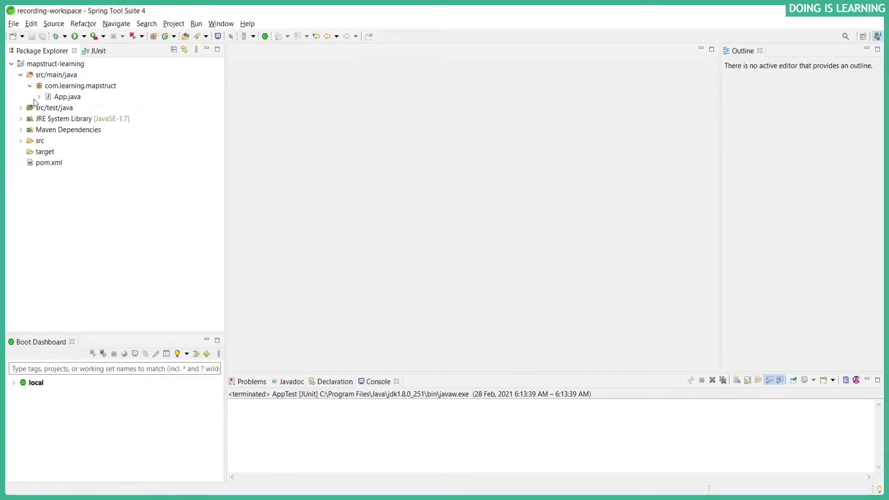
{"action": "left_click", "coordinate": [21, 108]}
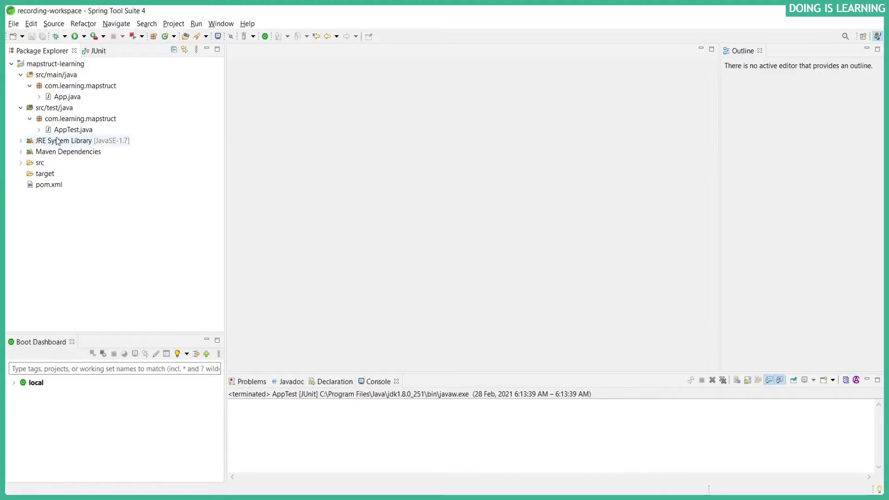
{"action": "double_click", "coordinate": [67, 96]}
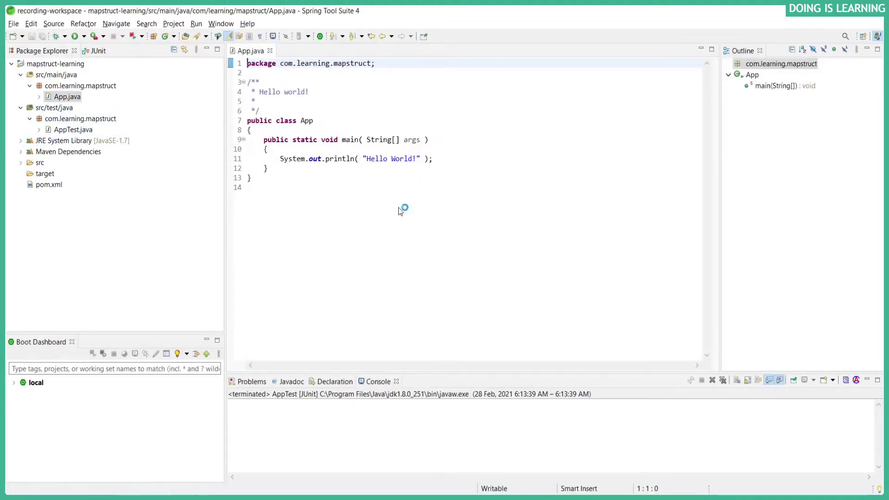
Run App as a Java application, printing 'Hello World!', and open AppTest.java
{"action": "right_click", "coordinate": [412, 125]}
{"action": "mouse_move", "coordinate": [439, 396]}
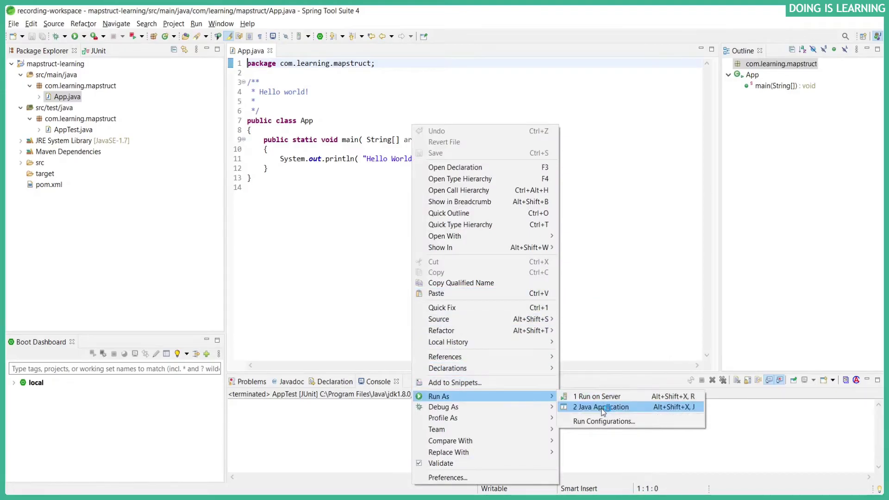
{"action": "left_click", "coordinate": [602, 407]}
{"action": "double_click", "coordinate": [73, 130]}
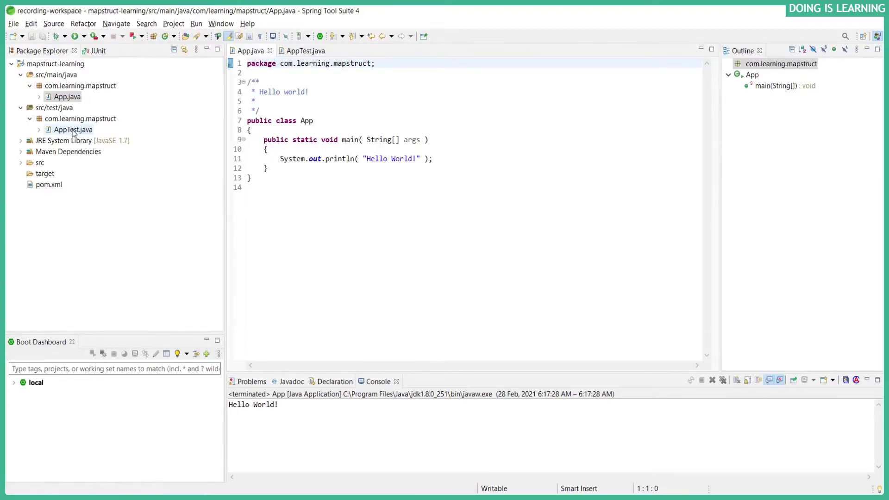
Run AppTest as a JUnit test, passing 1 of 1 with no errors or failures
{"action": "right_click", "coordinate": [431, 106]}
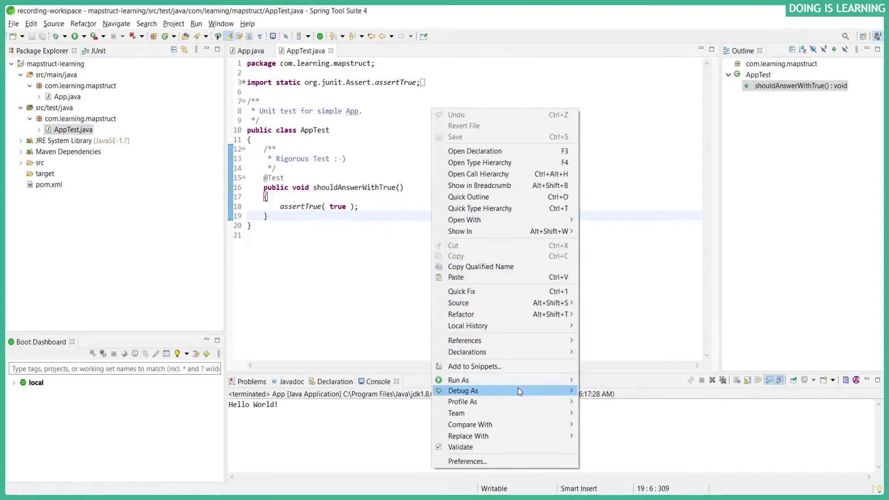
{"action": "left_click", "coordinate": [621, 390]}
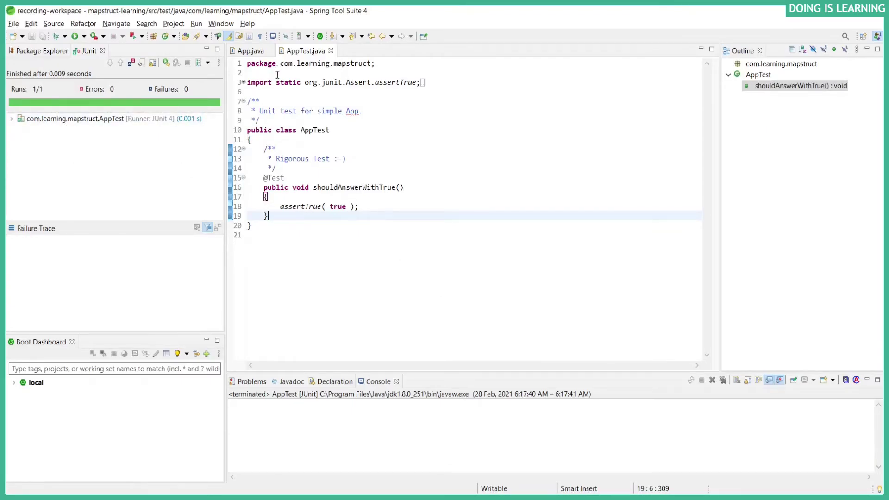
{"action": "left_click", "coordinate": [41, 51]}
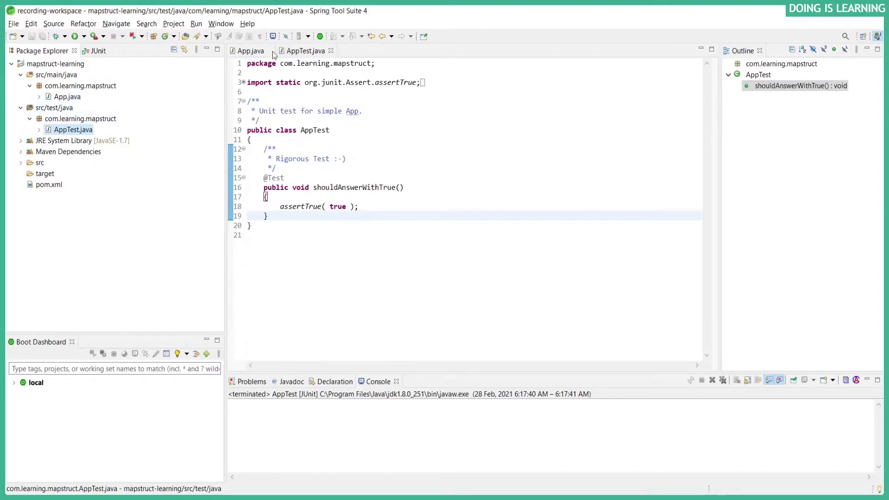
Open pom.xml and highlight its groupId, artifactId, version 0.0.1-SNAPSHOT and name
{"action": "double_click", "coordinate": [49, 184]}
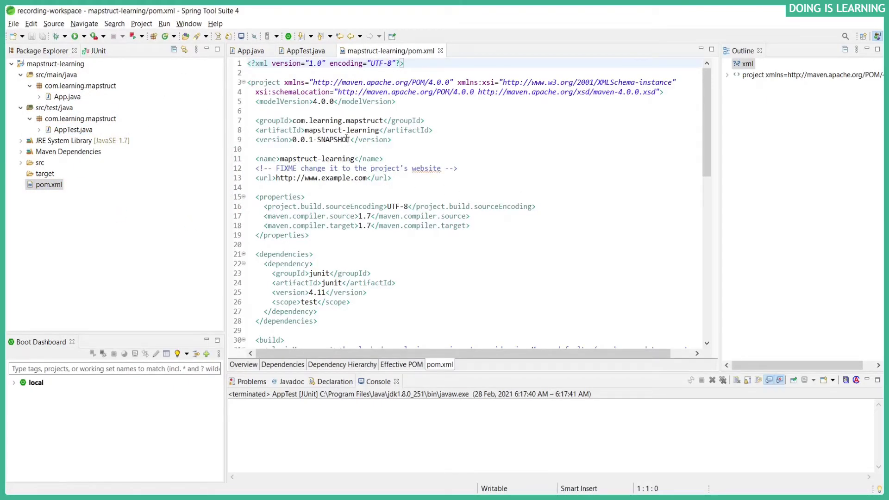
{"action": "left_click_drag", "start_coordinate": [260, 120], "coordinate": [385, 120]}
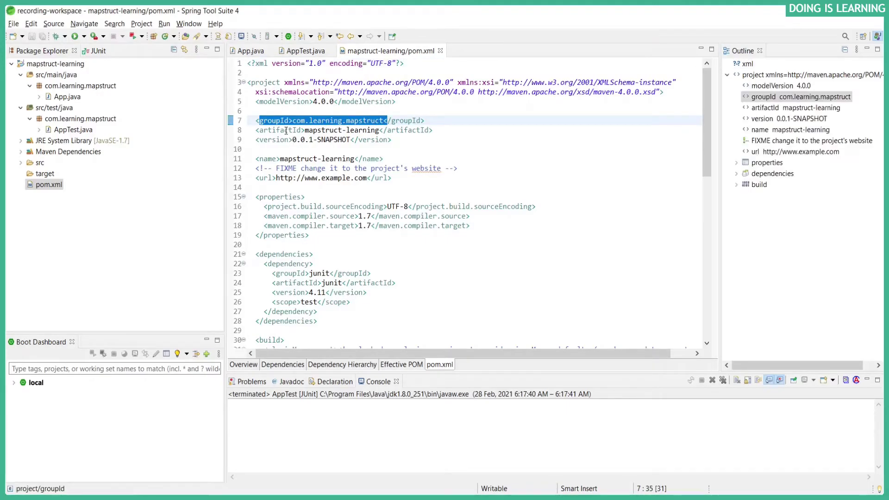
{"action": "left_click_drag", "start_coordinate": [285, 130], "coordinate": [383, 130]}
{"action": "left_click_drag", "start_coordinate": [291, 139], "coordinate": [327, 139]}
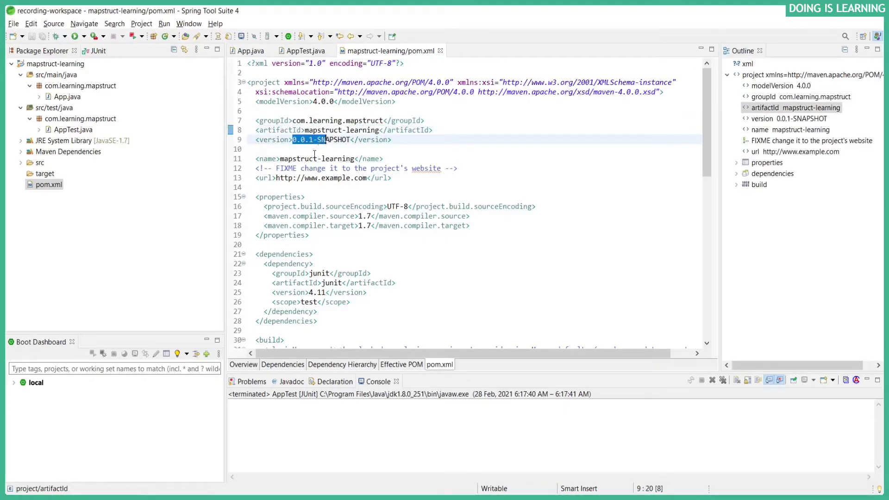
{"action": "left_click", "coordinate": [269, 159]}
{"action": "left_click_drag", "start_coordinate": [268, 159], "coordinate": [372, 158]}
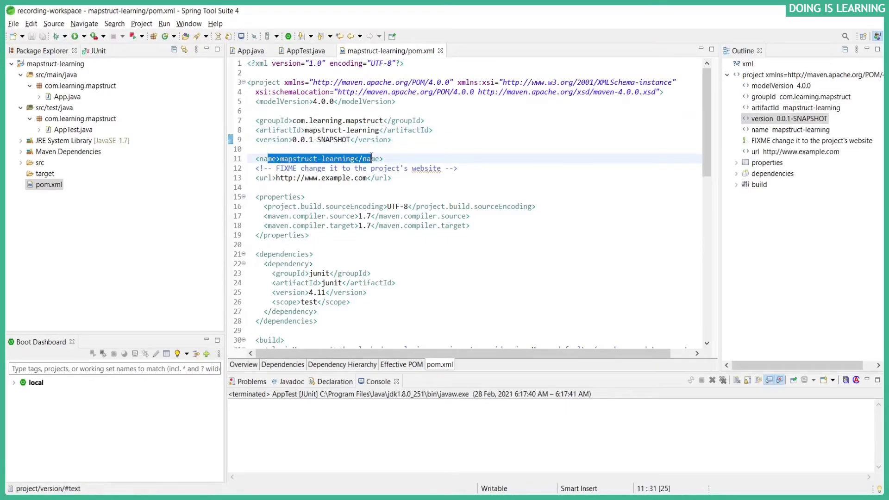
Change maven.compiler.source and maven.compiler.target from 1.7 to 1.8
{"action": "left_click", "coordinate": [369, 216]}
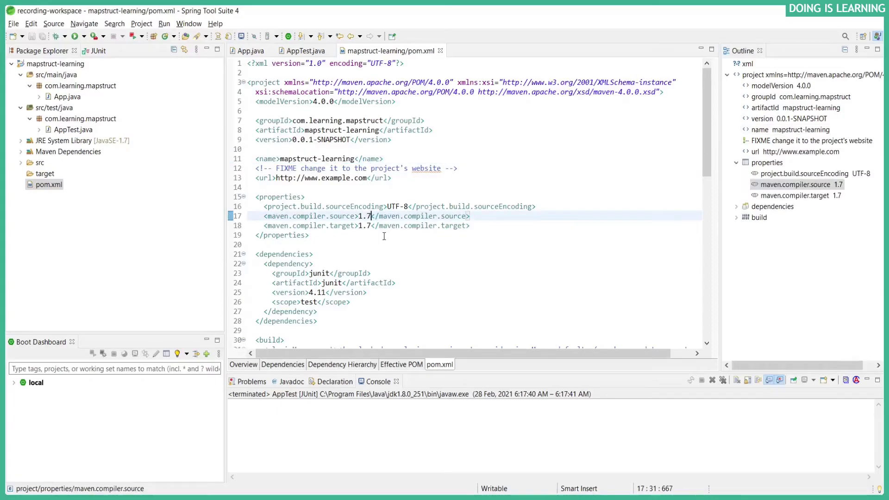
{"action": "key", "text": "BackSpace"}
{"action": "type", "text": "8"}
{"action": "left_click", "coordinate": [372, 225]}
{"action": "key", "text": "BackSpace"}
{"action": "type", "text": "8"}
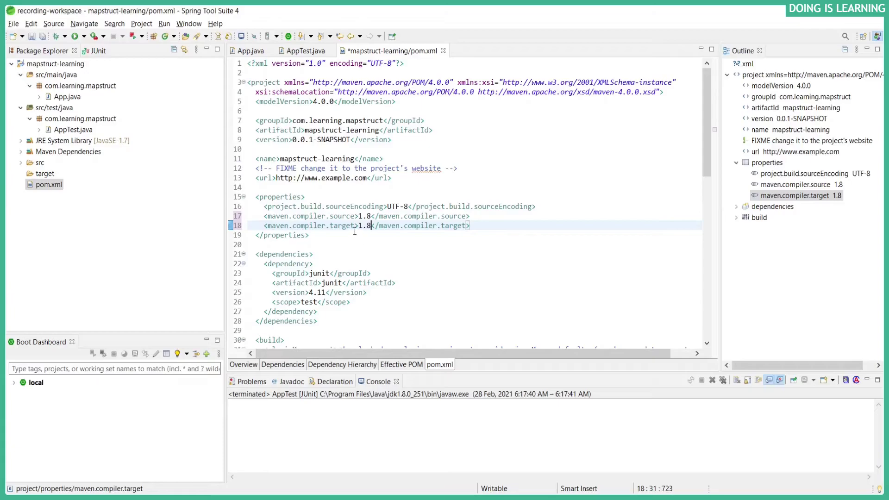
{"action": "scroll", "coordinate": [378, 218], "scroll_direction": "down", "scroll_amount": 3}
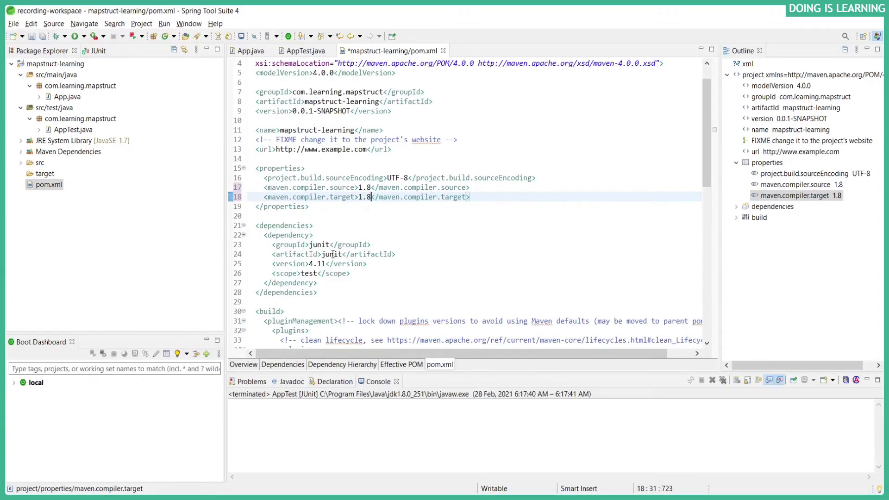
{"action": "left_click_drag", "start_coordinate": [318, 282], "coordinate": [264, 235]}
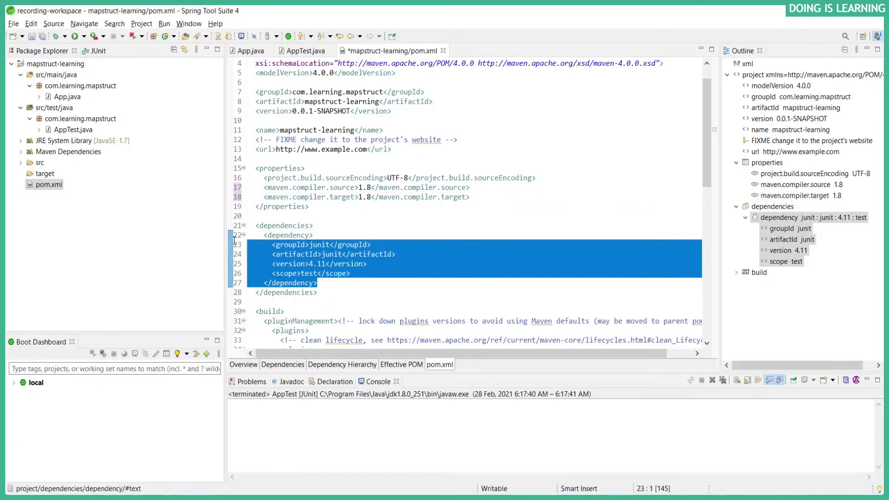
{"action": "scroll", "coordinate": [390, 256], "scroll_direction": "down", "scroll_amount": 6}
{"action": "scroll", "coordinate": [363, 239], "scroll_direction": "down", "scroll_amount": 6}
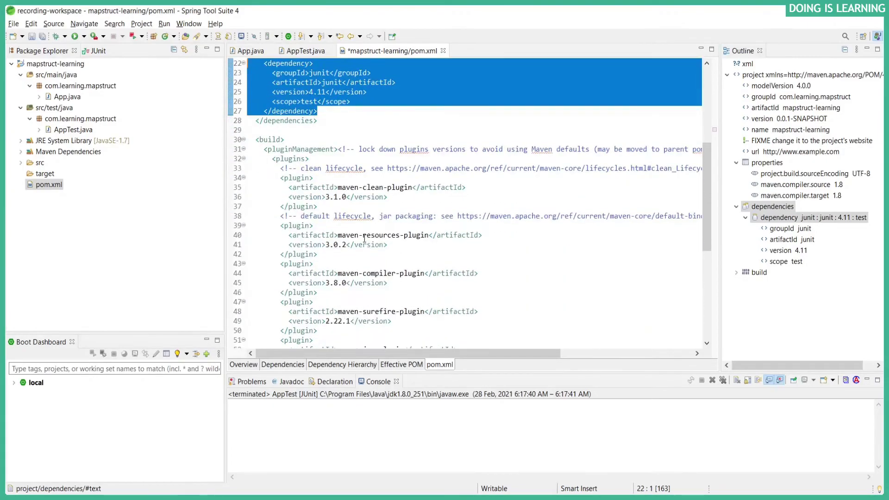
{"action": "left_click_drag", "start_coordinate": [267, 168], "coordinate": [430, 265]}
{"action": "scroll", "coordinate": [430, 240], "scroll_direction": "down", "scroll_amount": 5}
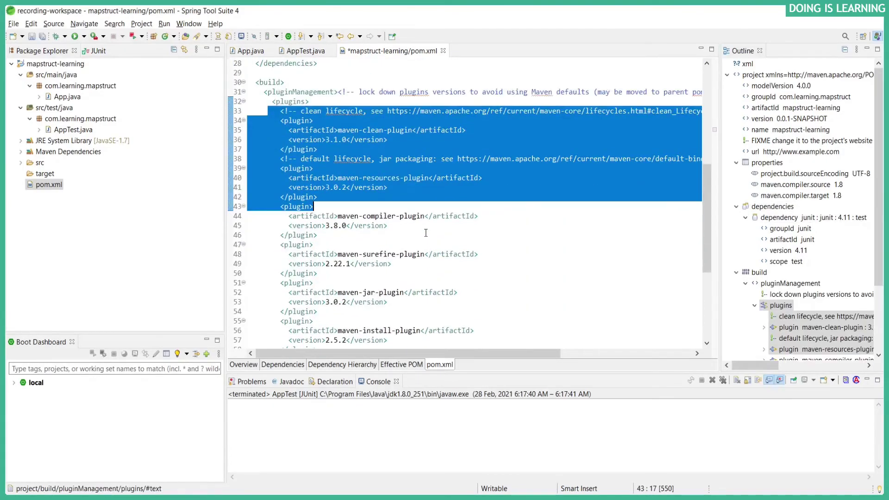
{"action": "scroll", "coordinate": [424, 233], "scroll_direction": "down", "scroll_amount": 5}
{"action": "scroll", "coordinate": [421, 229], "scroll_direction": "down", "scroll_amount": 4}
{"action": "left_click", "coordinate": [421, 229]}
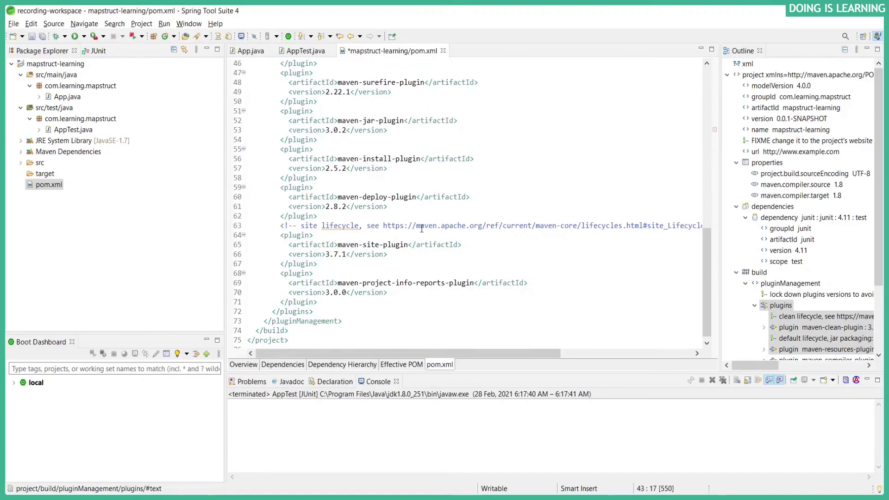
{"action": "scroll", "coordinate": [421, 229], "scroll_direction": "down", "scroll_amount": 5}
{"action": "left_click_drag", "start_coordinate": [318, 295], "coordinate": [267, 167]}
{"action": "scroll", "coordinate": [361, 208], "scroll_direction": "up", "scroll_amount": 6}
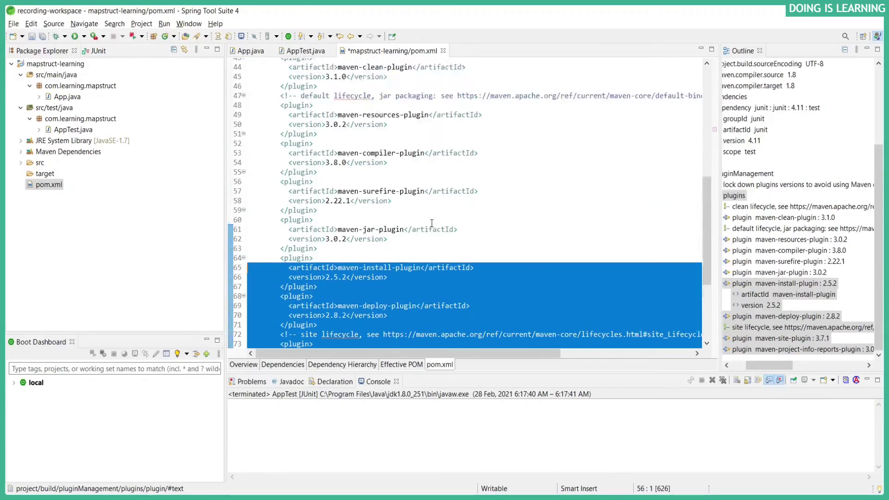
{"action": "scroll", "coordinate": [361, 208], "scroll_direction": "up", "scroll_amount": 6}
{"action": "scroll", "coordinate": [361, 209], "scroll_direction": "up", "scroll_amount": 6}
{"action": "left_click", "coordinate": [445, 130]}
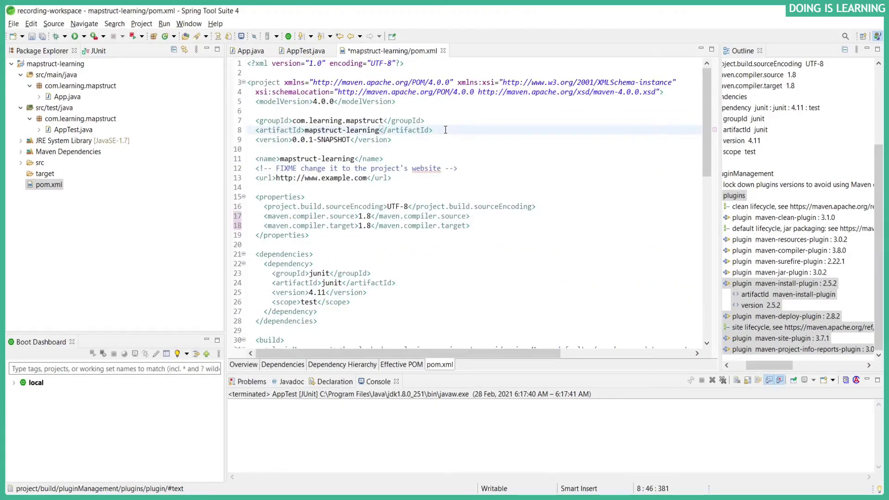
Save and close pom.xml, then rerun App as a Java application
{"action": "key", "text": "ctrl+s"}
{"action": "key", "text": "ctrl+w"}
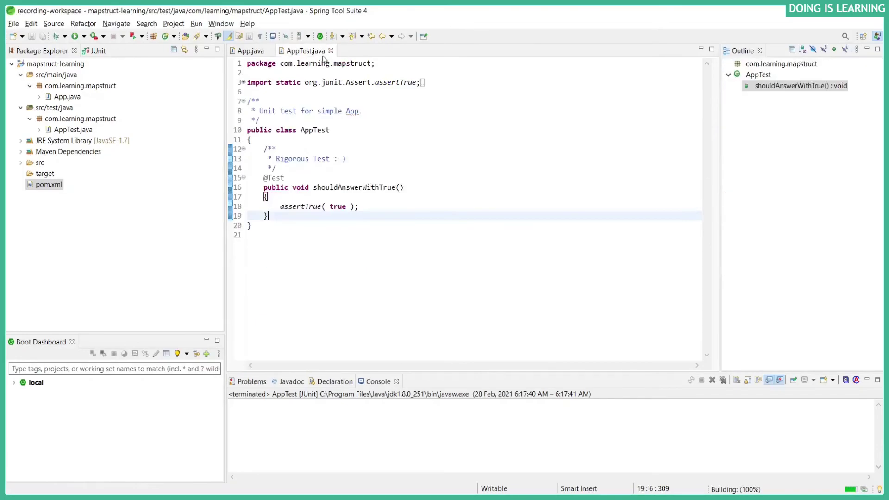
{"action": "left_click", "coordinate": [250, 50]}
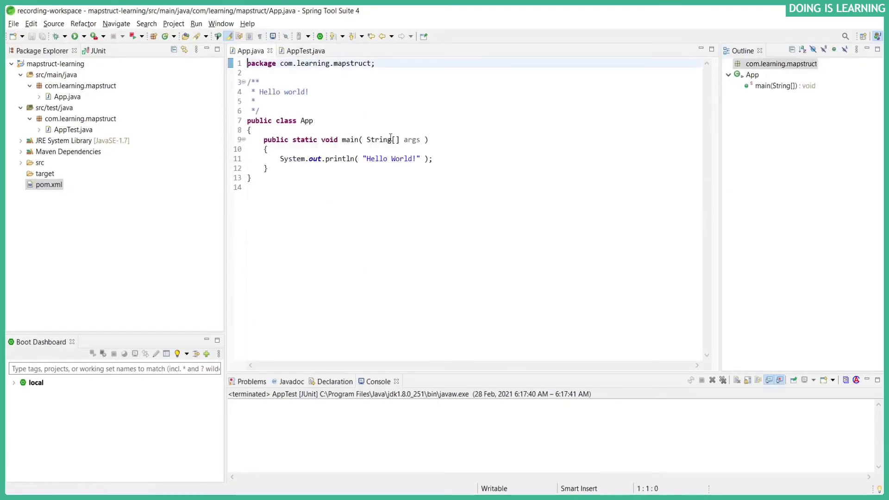
{"action": "right_click", "coordinate": [360, 114]}
{"action": "left_click", "coordinate": [548, 397]}
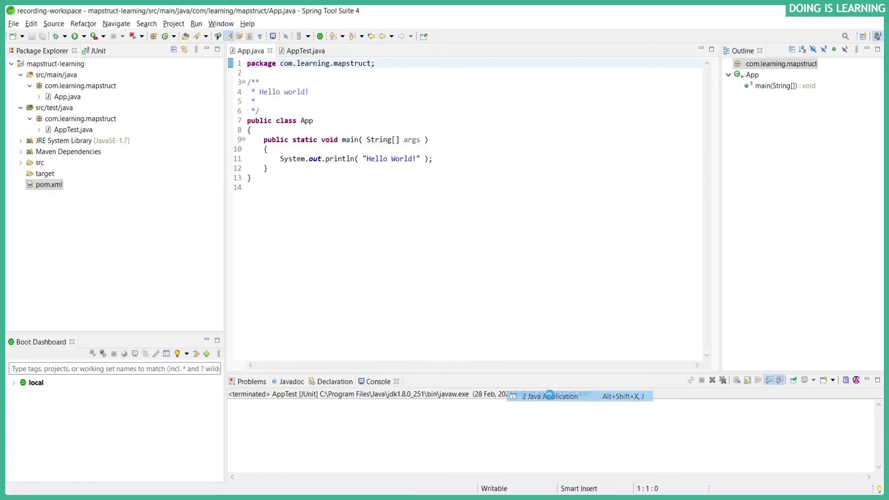
Rerun AppTest as a JUnit test so it passes 1 of 1
{"action": "left_click", "coordinate": [306, 50]}
{"action": "left_click", "coordinate": [352, 215]}
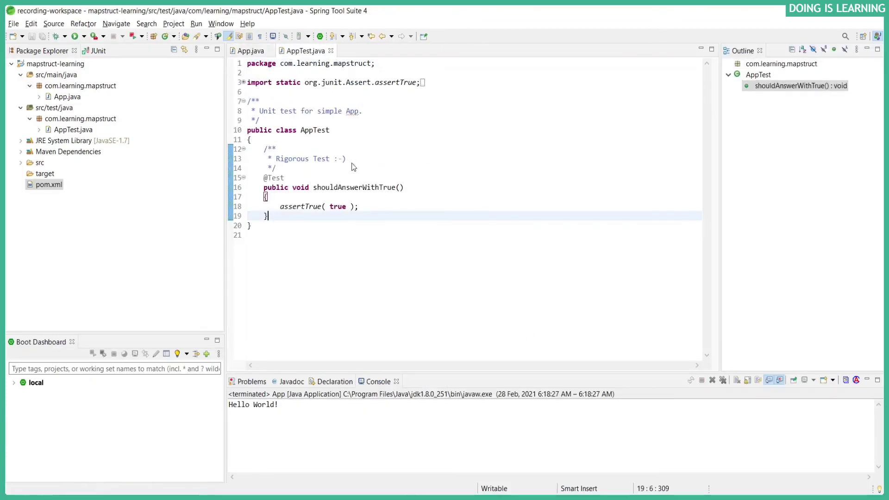
{"action": "right_click", "coordinate": [352, 167]}
{"action": "left_click", "coordinate": [556, 418]}
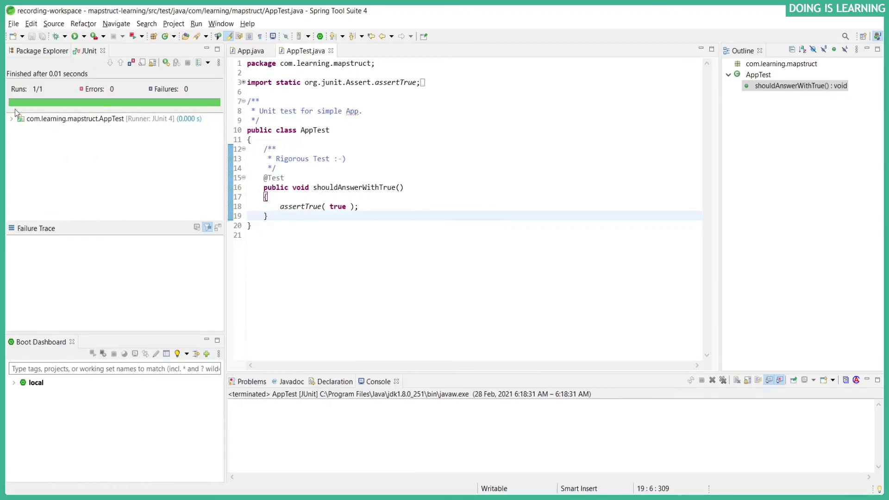
{"action": "left_click", "coordinate": [250, 50]}
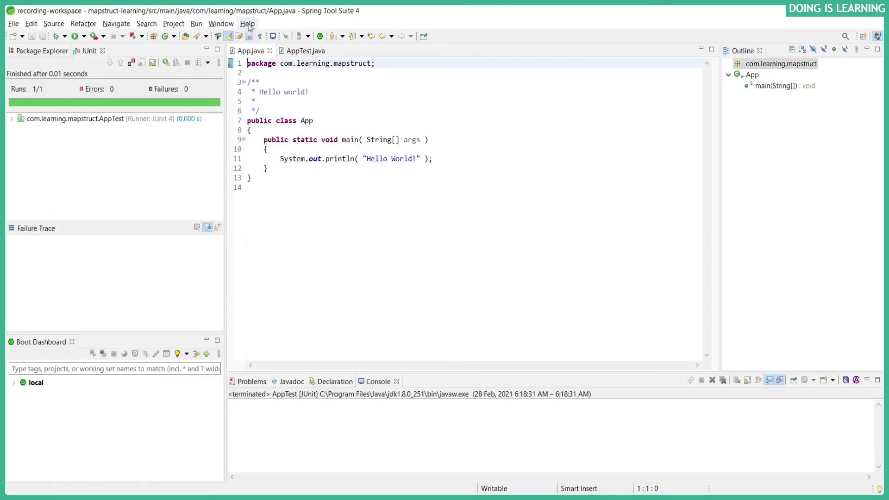